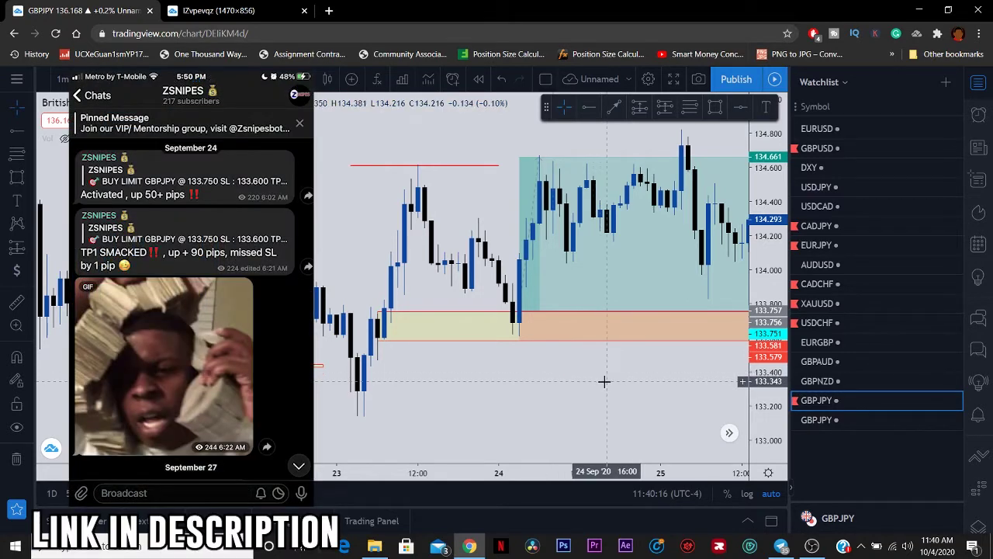
Step: Examine the completed GBPJPY buy trade on the hourly chart, from its entry zone through the subsequent price move
click(602, 380)
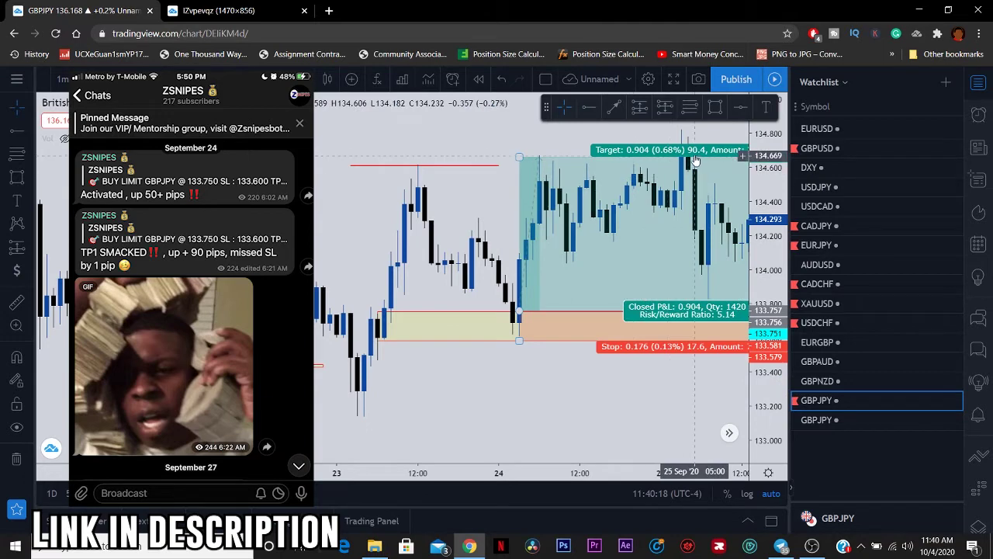
click(435, 161)
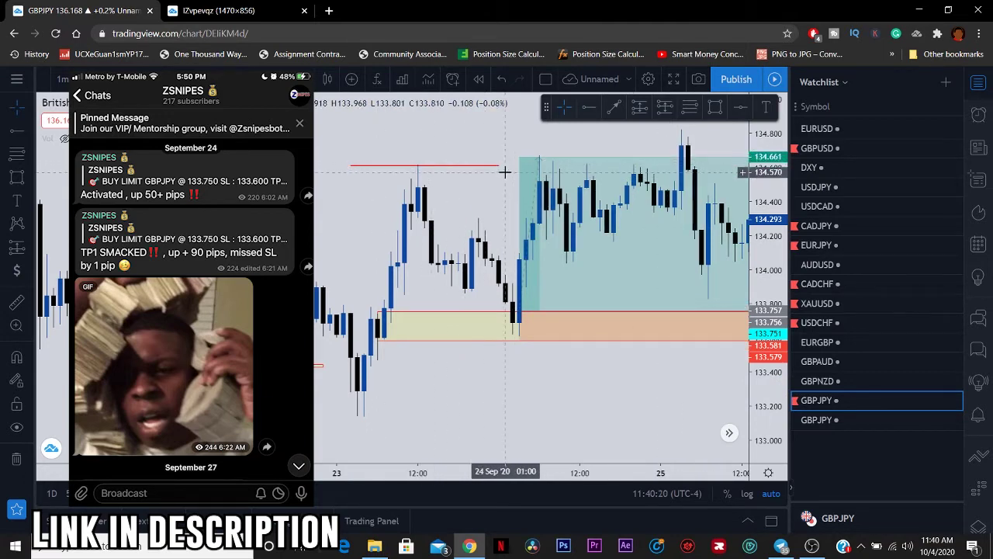
click(543, 180)
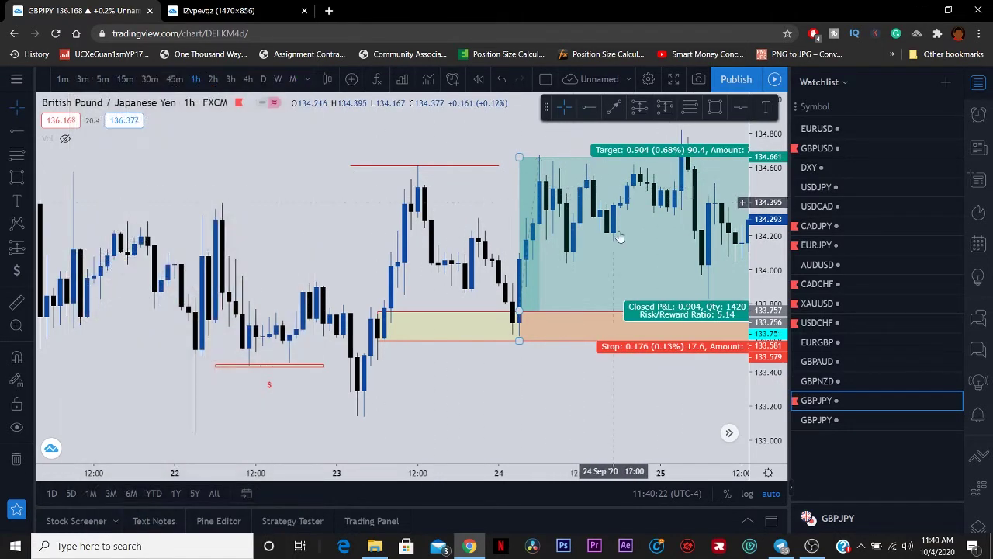
click(512, 416)
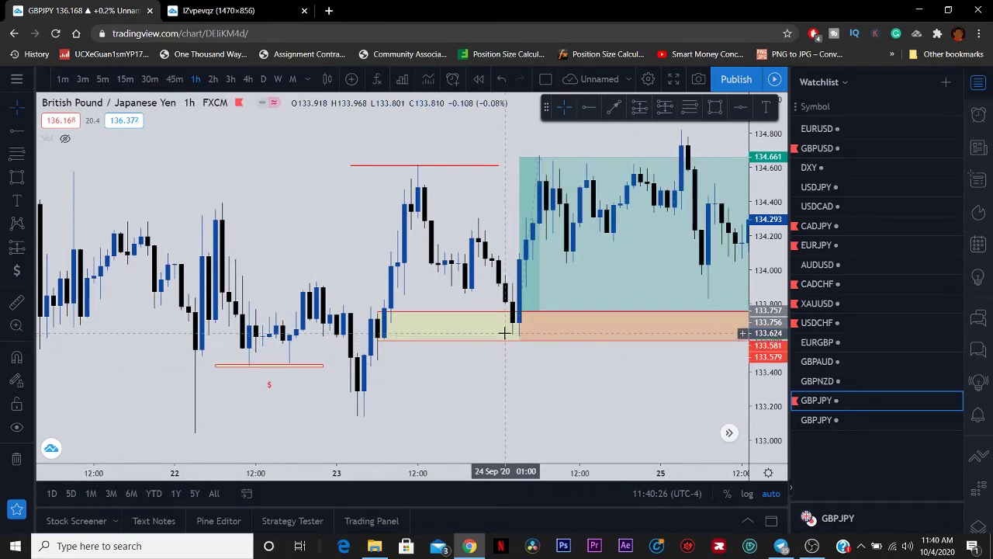
drag(586, 389, 445, 383)
click(592, 282)
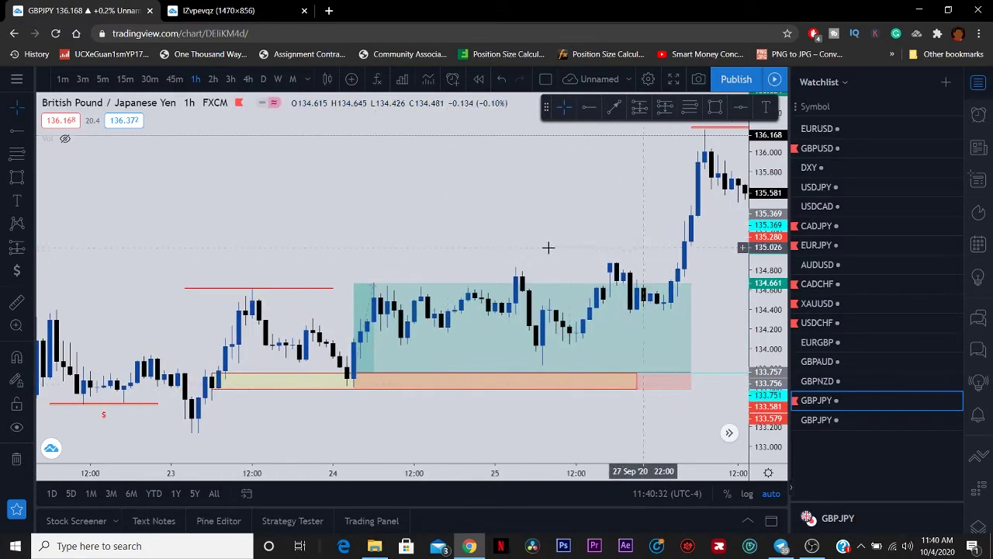
drag(378, 246, 457, 235)
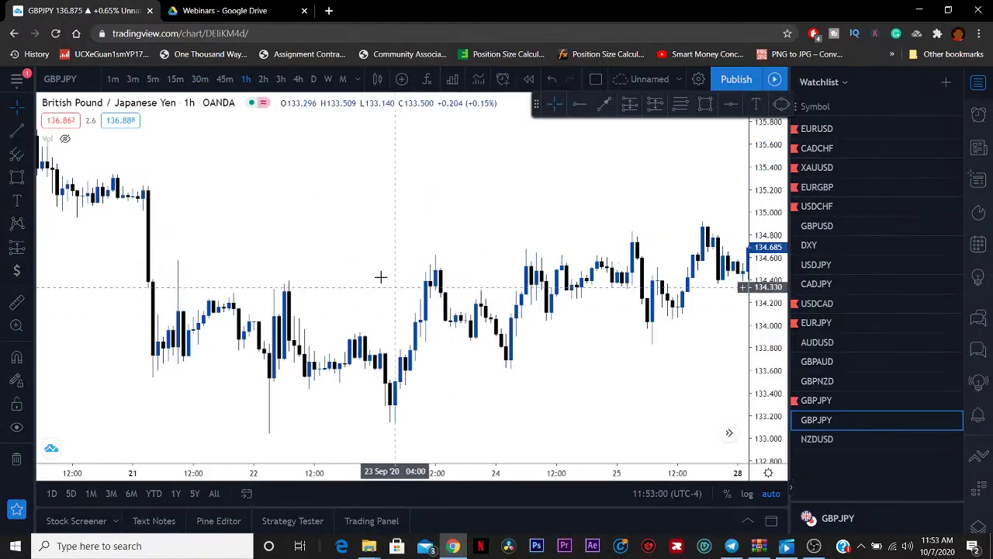
Step: Draw a flat rectangle as a line from the 21 Sep 09:00 wick high, at about 134.565, to midday on 22 Sep
drag(377, 275, 525, 273)
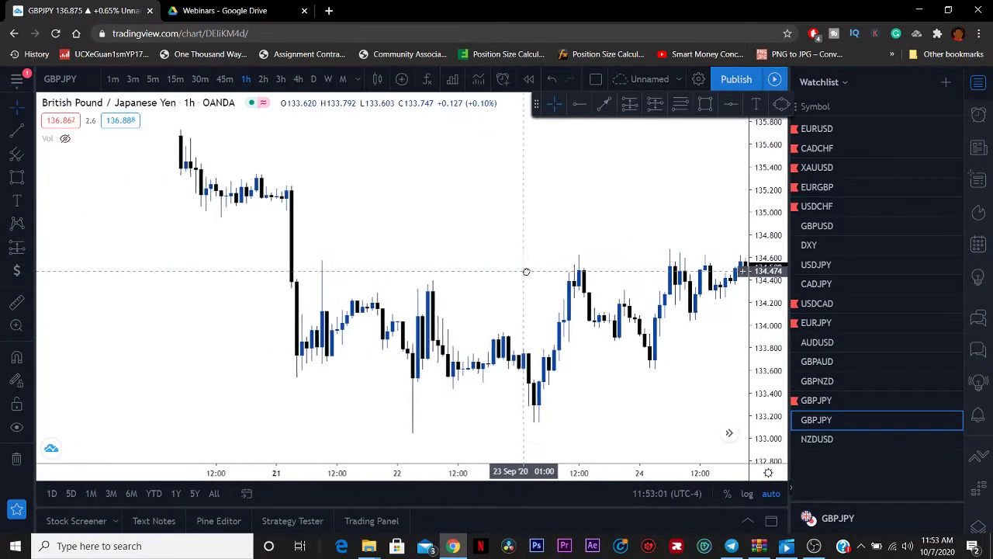
scroll(522, 327, up, 2)
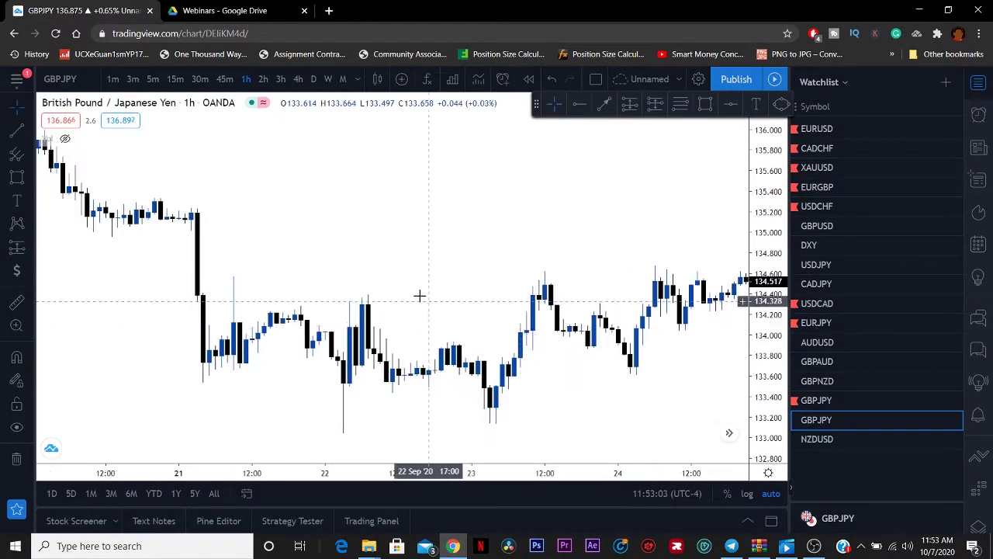
drag(420, 297, 542, 298)
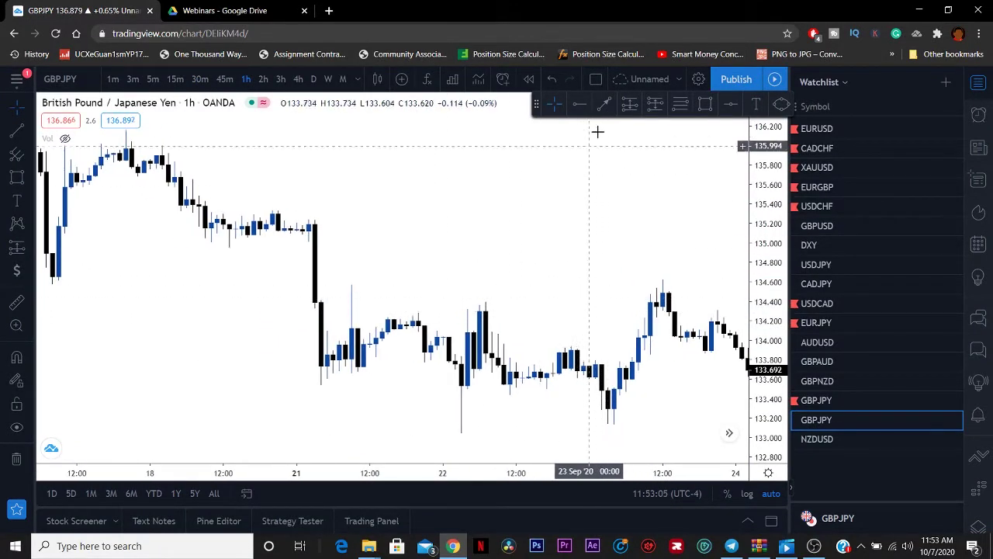
click(705, 104)
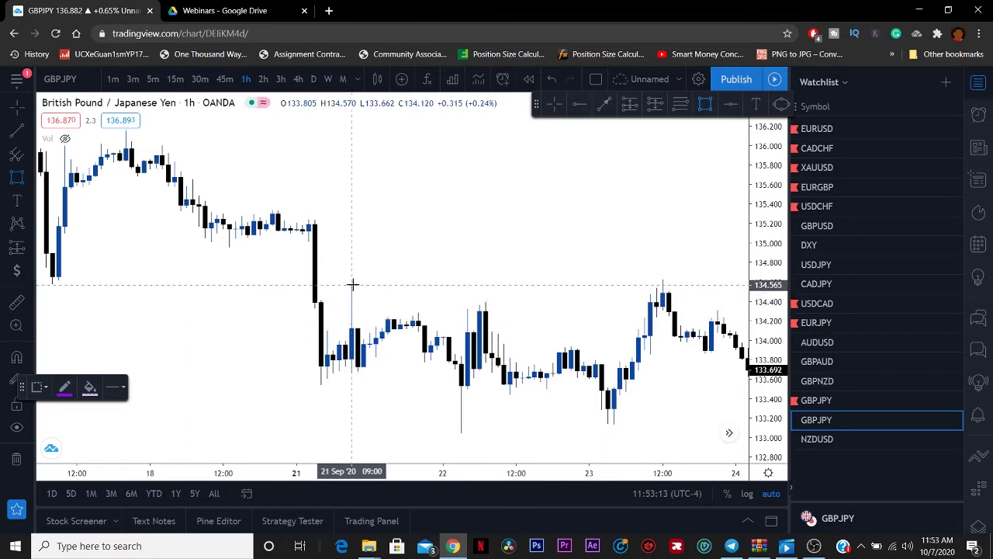
mouse_move(351, 286)
mouse_down()
mouse_move(558, 283)
mouse_move(468, 284)
mouse_move(510, 285)
mouse_up()
click(277, 310)
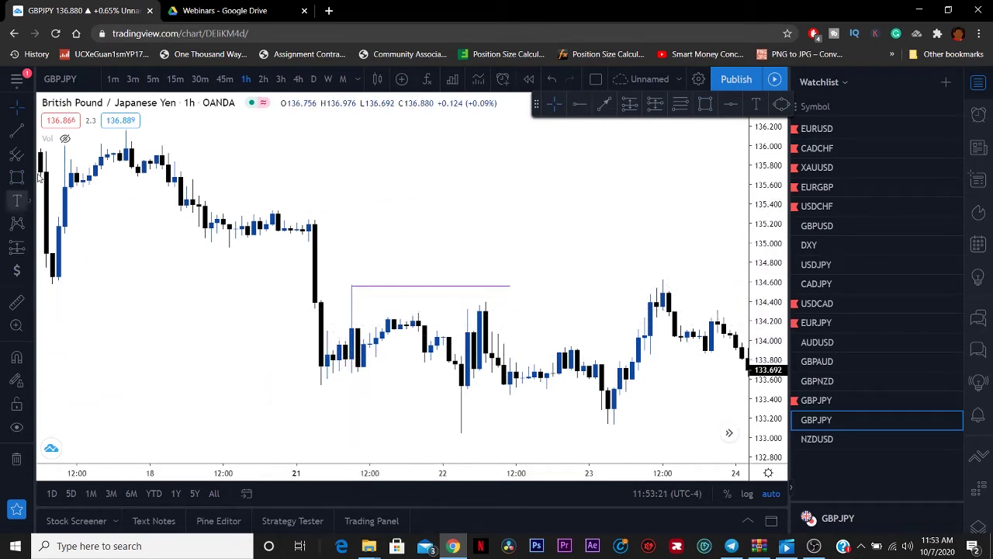
Step: Place a dollar-sign icon centred just above the line at the 21 Sep high
click(363, 287)
click(17, 269)
click(412, 276)
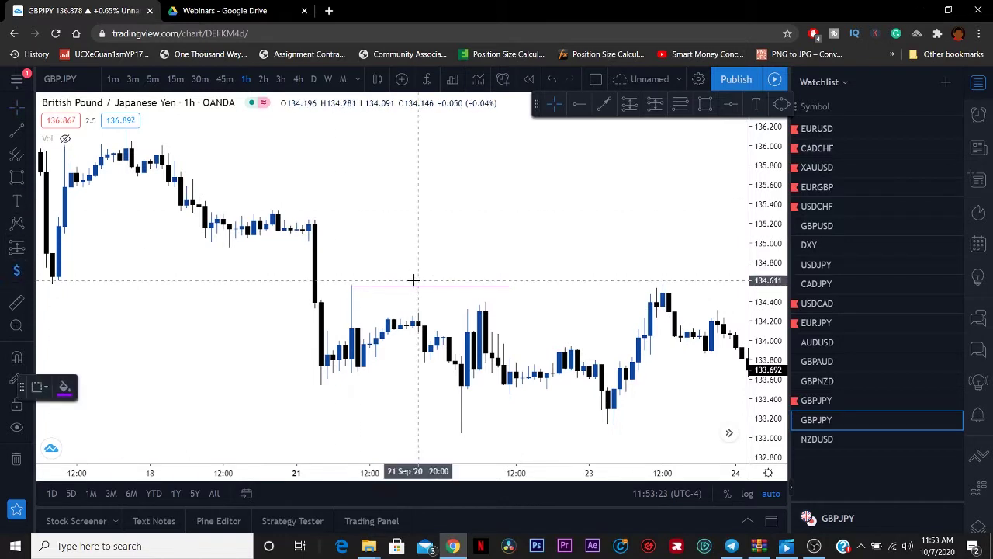
click(435, 255)
drag(413, 277, 419, 278)
Step: Mark the 23 Sep 12:00 high with a flat rectangle at about 134.617 and place a dollar sign above it
drag(541, 247, 443, 248)
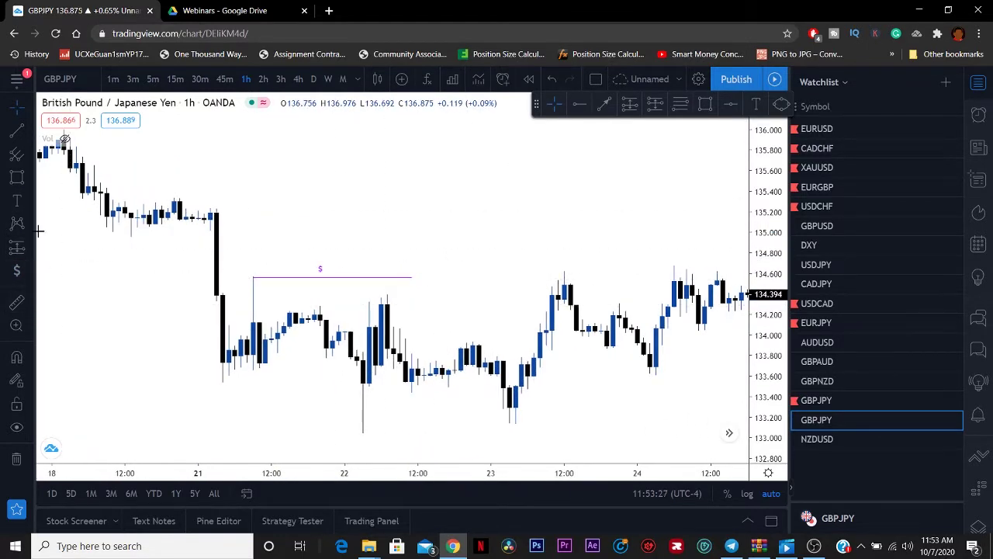
click(16, 177)
click(565, 271)
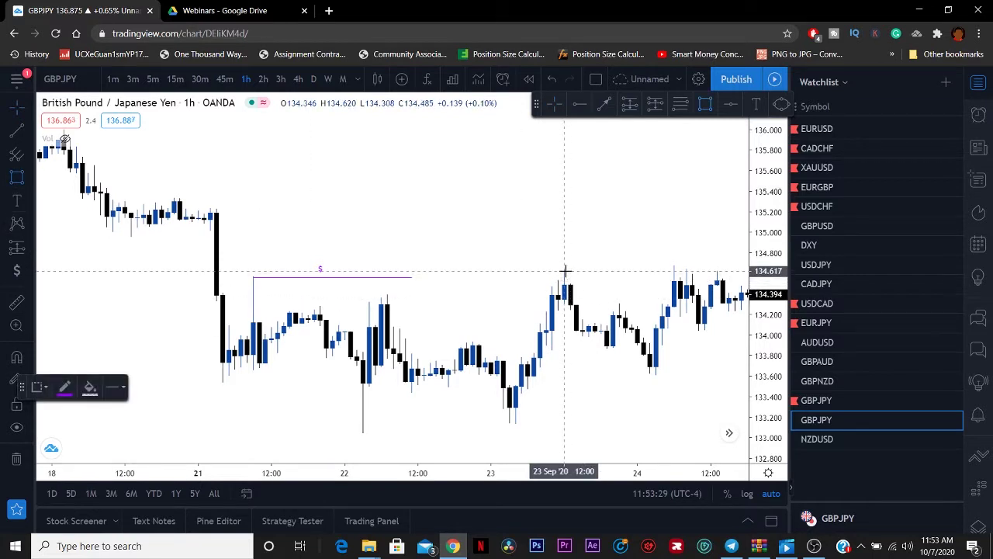
click(669, 271)
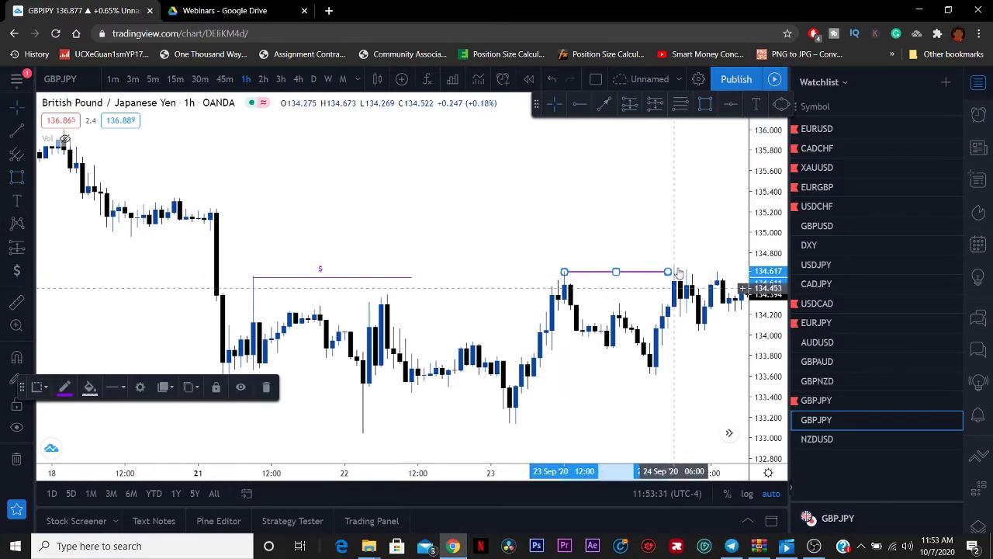
click(85, 276)
click(16, 270)
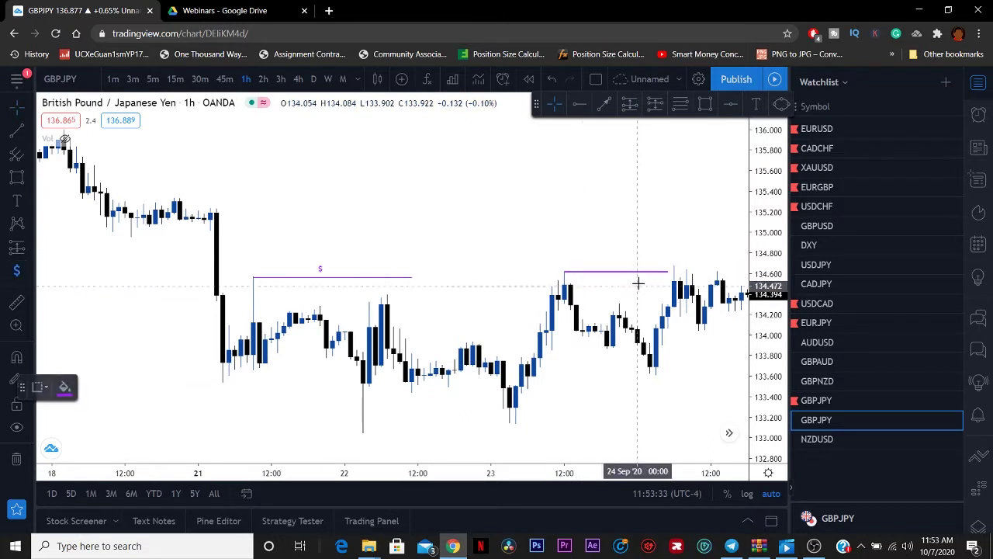
click(623, 262)
Step: Draw a flat rectangle from the long 22 Sep wick low to about 23 Sep 12:00 and place a dollar sign below it
click(16, 178)
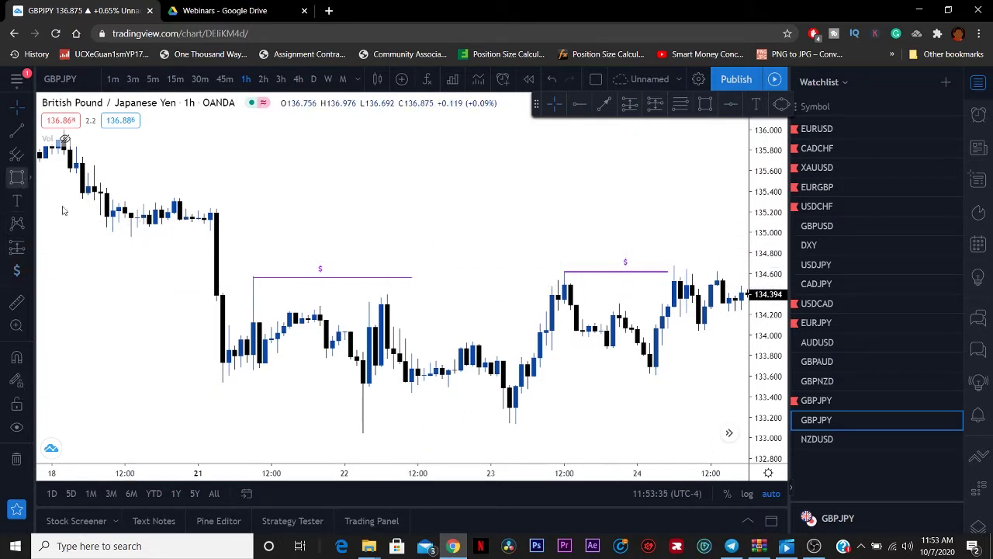
click(359, 433)
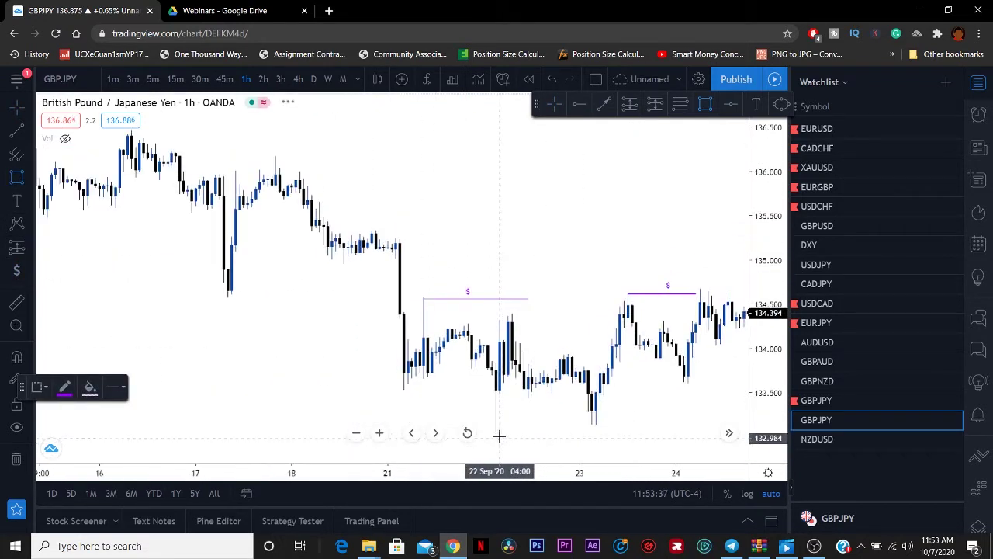
mouse_move(495, 432)
mouse_down()
mouse_move(630, 432)
mouse_move(650, 408)
mouse_move(437, 349)
mouse_up()
click(628, 432)
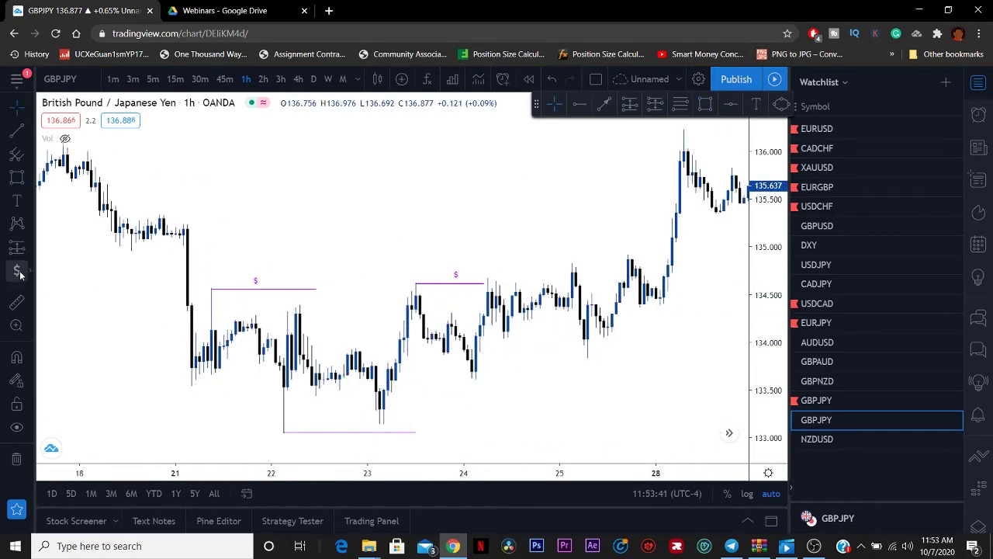
click(18, 271)
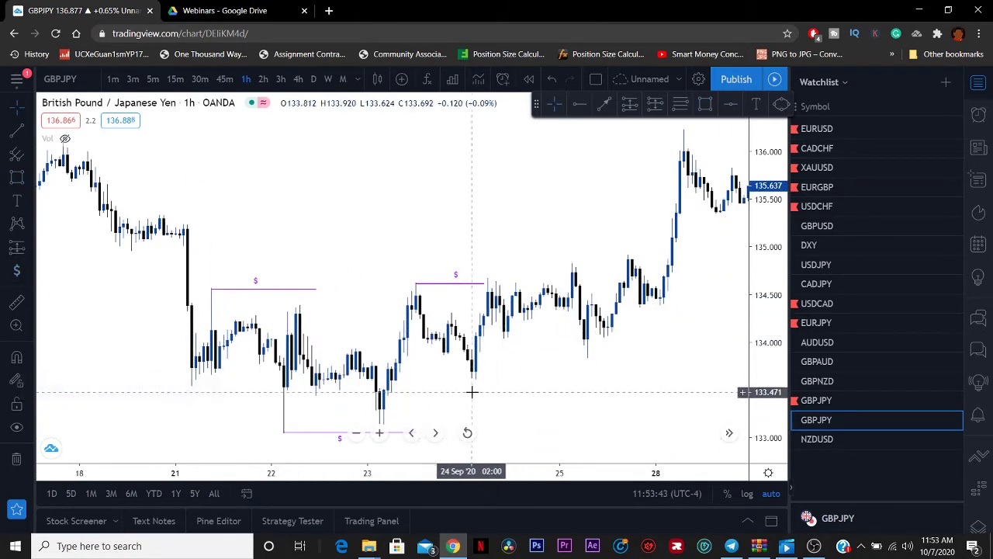
Step: Mark the 22 Sep 11:00 low with a flat rectangle at about 133.439 and place a dollar sign below it
scroll(363, 377, up, 2)
drag(363, 377, 667, 382)
scroll(586, 385, up, 3)
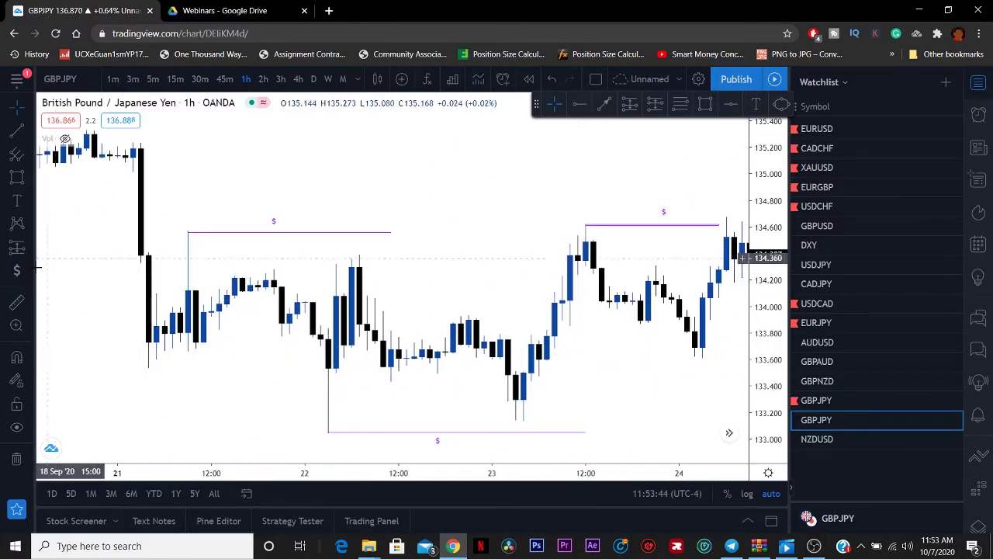
click(16, 178)
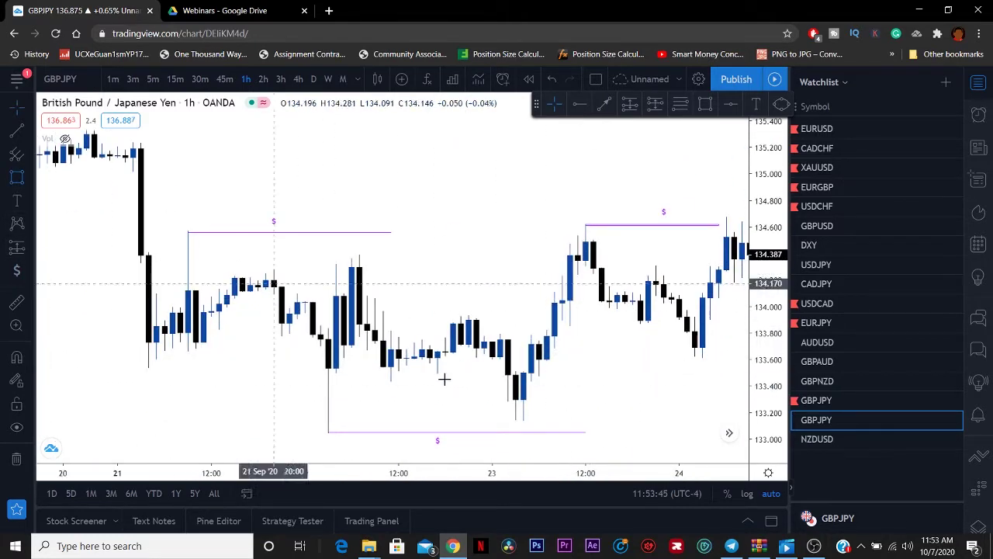
click(391, 381)
drag(429, 380, 491, 381)
click(491, 380)
click(429, 368)
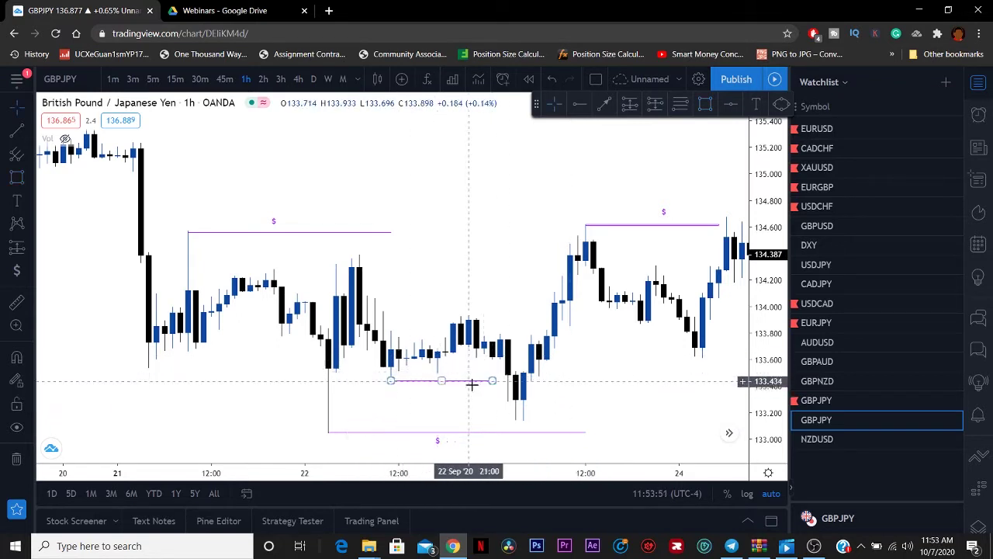
click(17, 270)
click(429, 387)
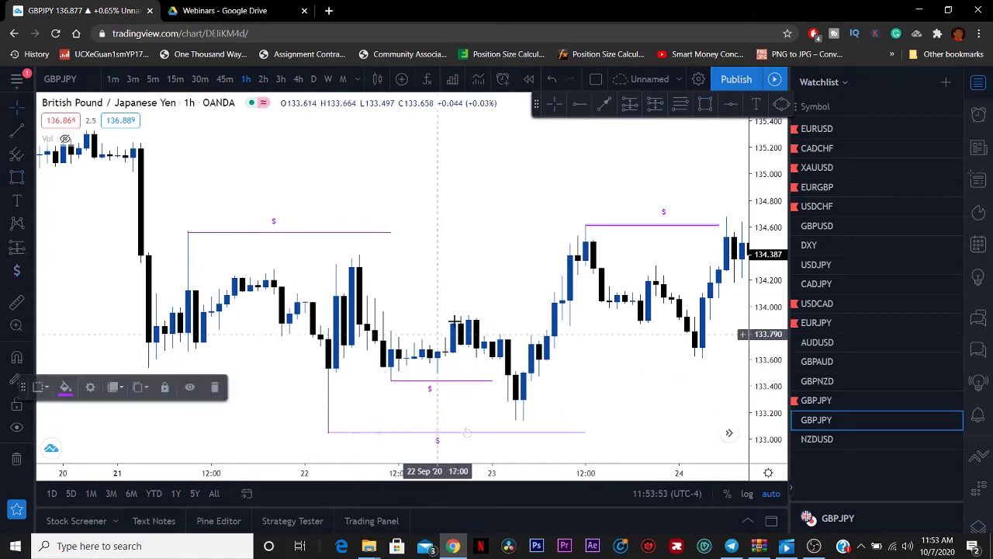
Step: Temporarily highlight the 22 Sep consolidation above the 11:00 low with a rectangle, and delete that rectangle
click(17, 176)
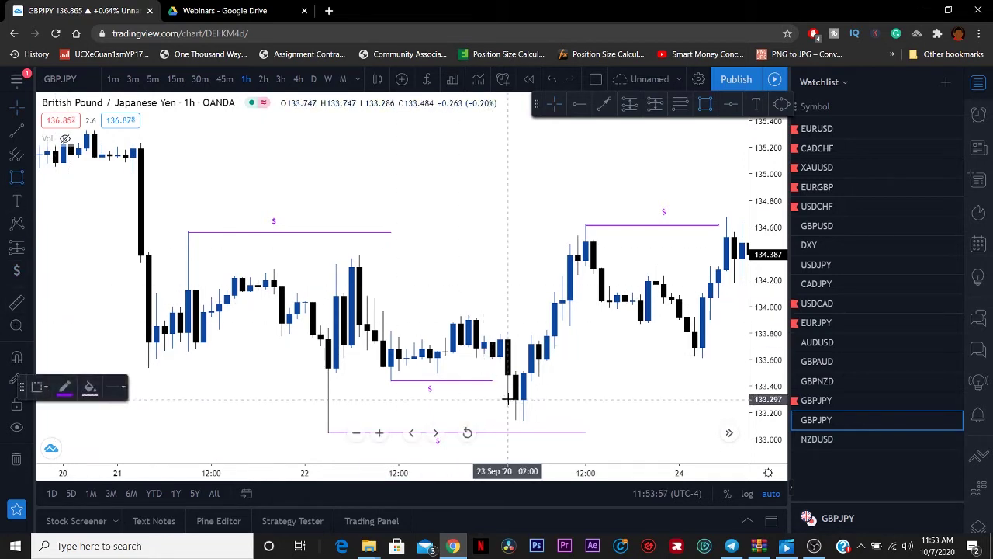
scroll(550, 318, down, 3)
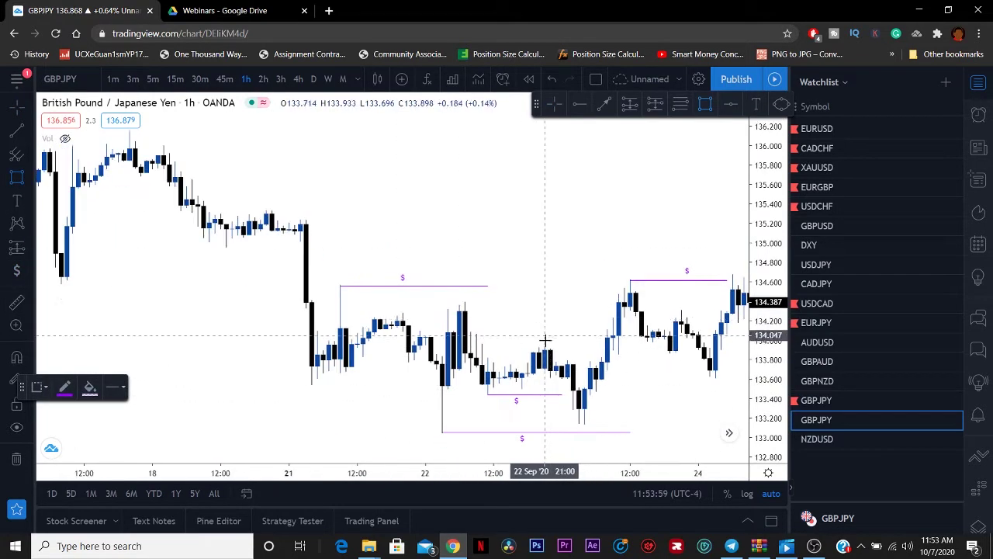
scroll(541, 336, up, 3)
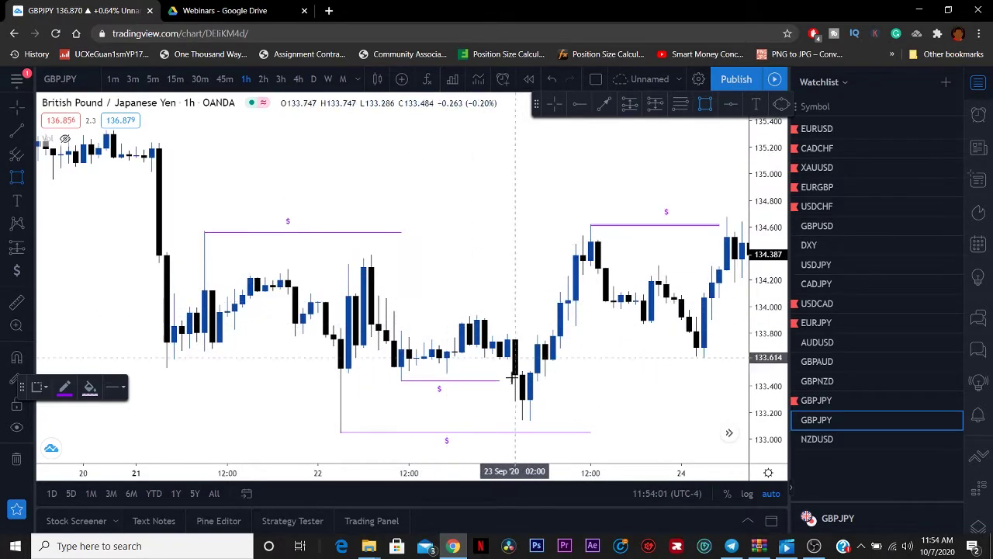
scroll(454, 360, up, 1)
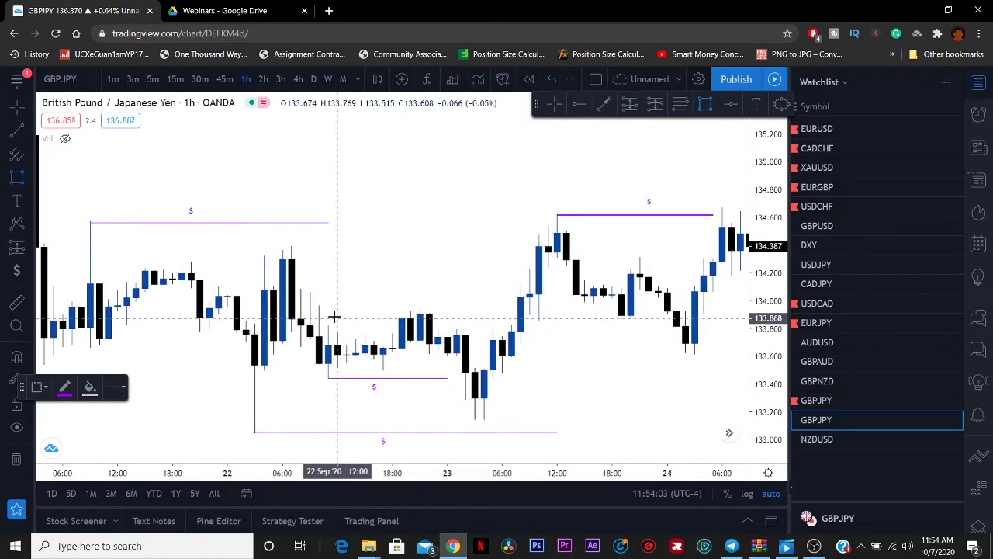
drag(329, 315, 401, 378)
key(Delete)
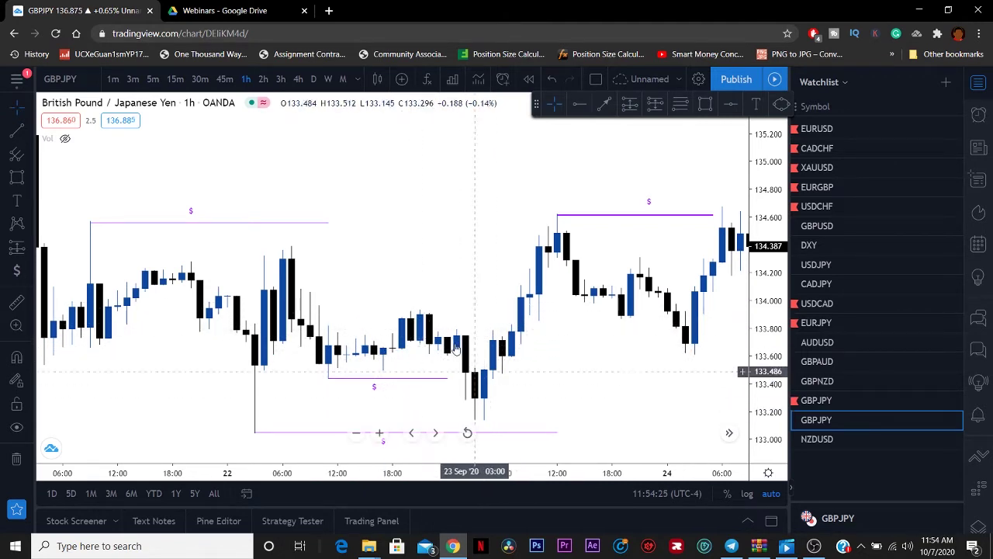
click(435, 363)
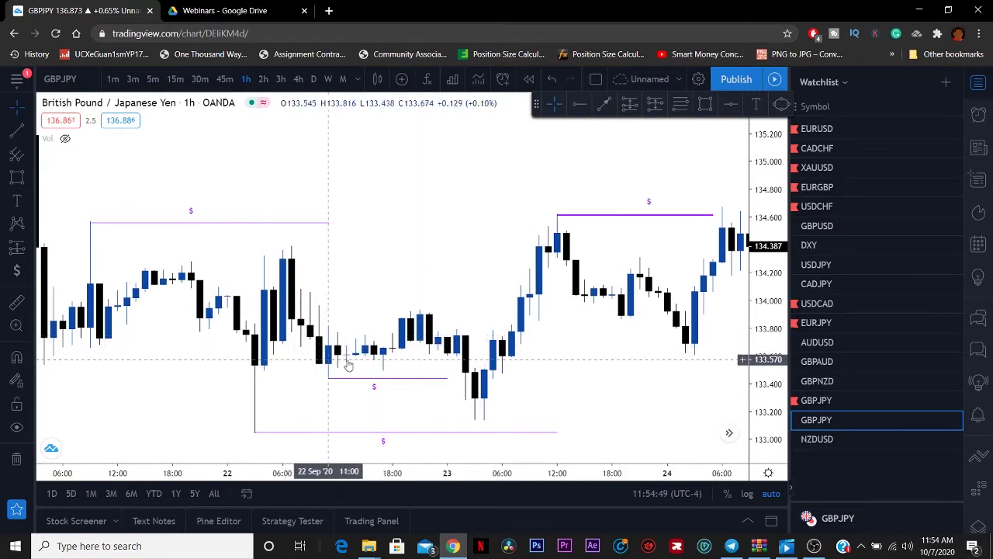
right_click(425, 324)
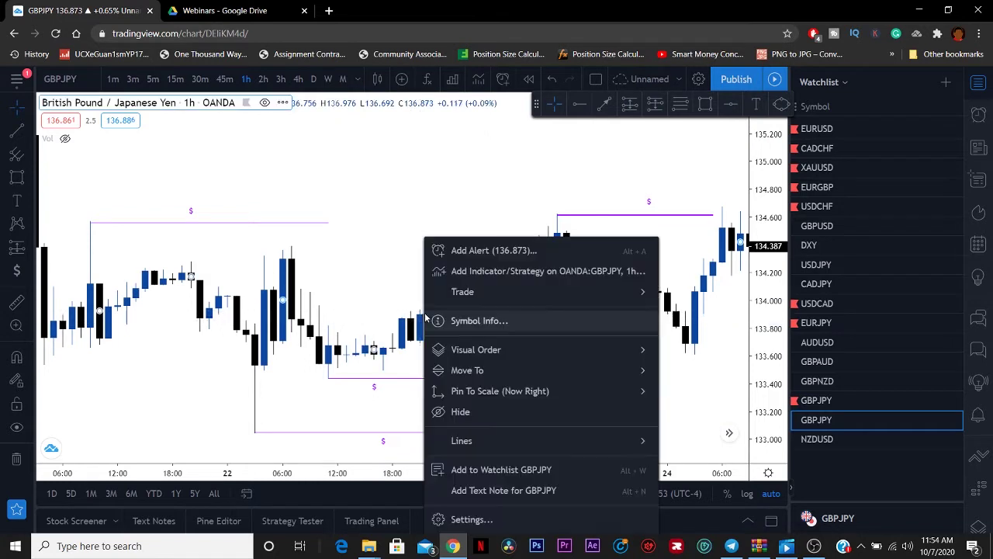
click(398, 292)
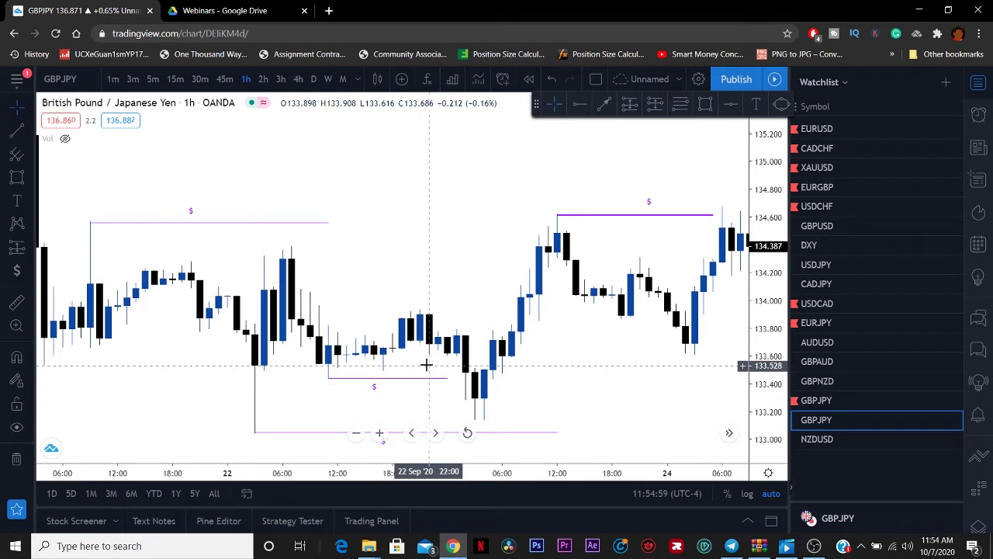
Step: Draw a rectangle around the 23 Sep rally, from the swing low near 133.14 up to the 12:00 high near 134.617
click(17, 178)
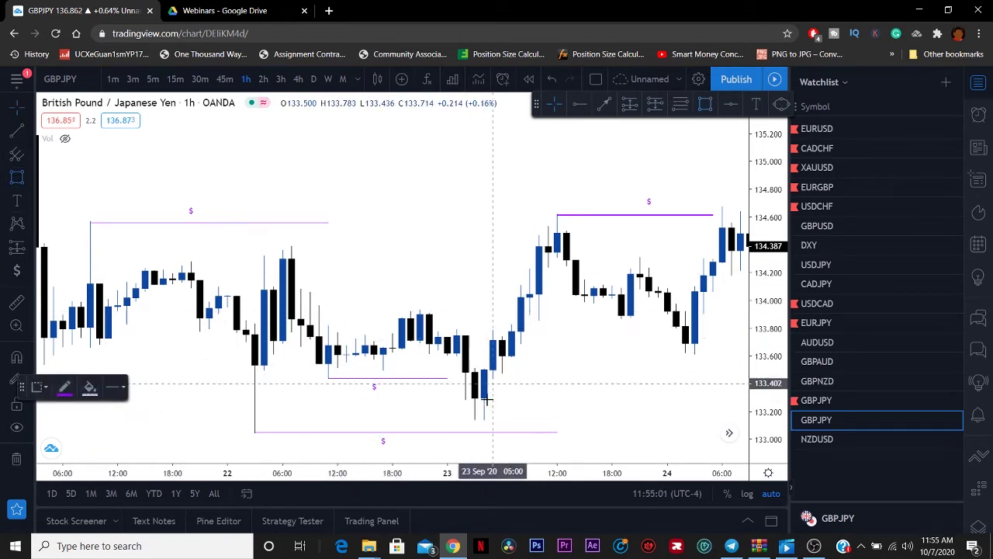
mouse_move(482, 419)
mouse_down()
mouse_move(514, 307)
mouse_move(564, 204)
mouse_move(558, 214)
mouse_up()
click(557, 215)
drag(550, 166, 483, 166)
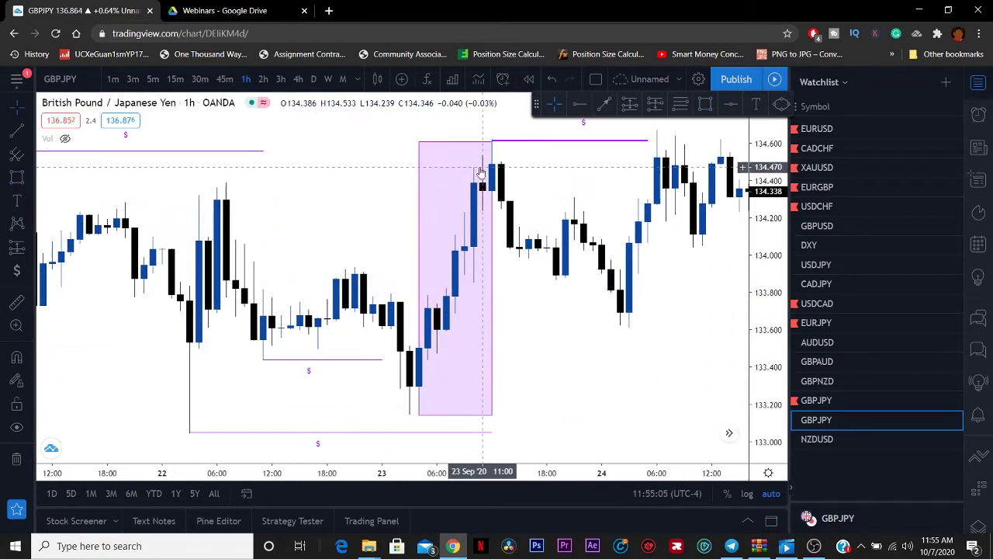
click(508, 148)
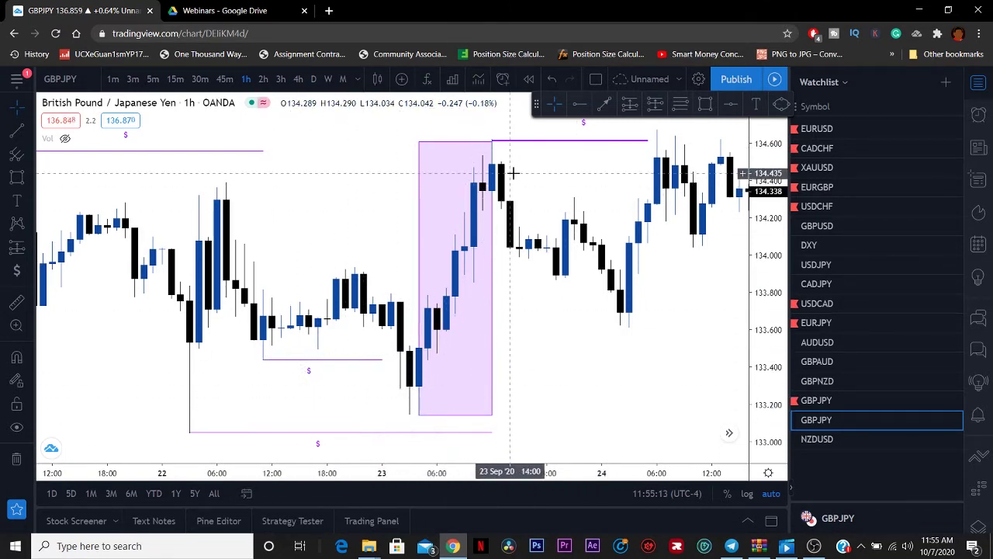
Step: Delete the purple rectangle around the 23 Sep rally, keeping the liquidity lines and dollar signs on the chart
scroll(543, 272, down, 2)
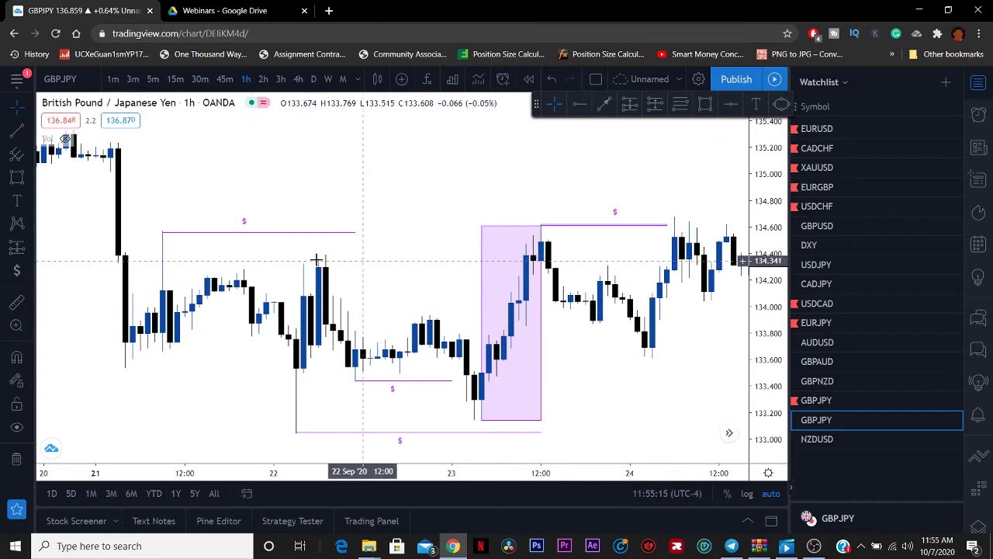
click(12, 178)
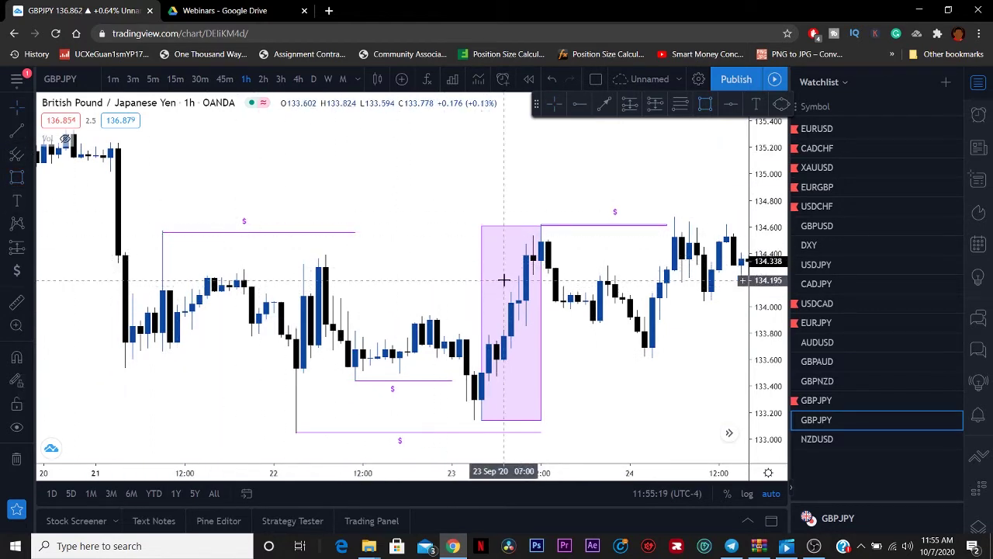
click(505, 227)
right_click(501, 226)
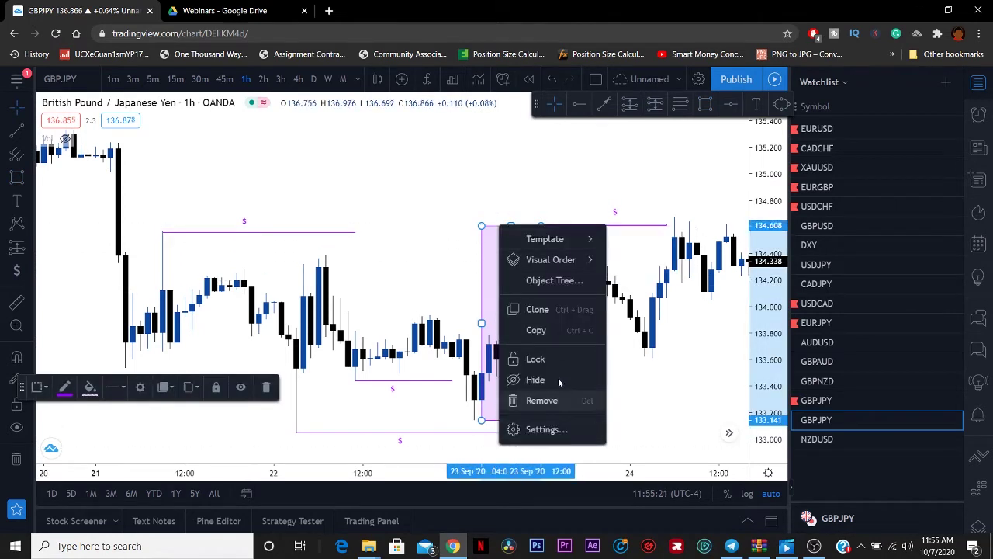
click(543, 398)
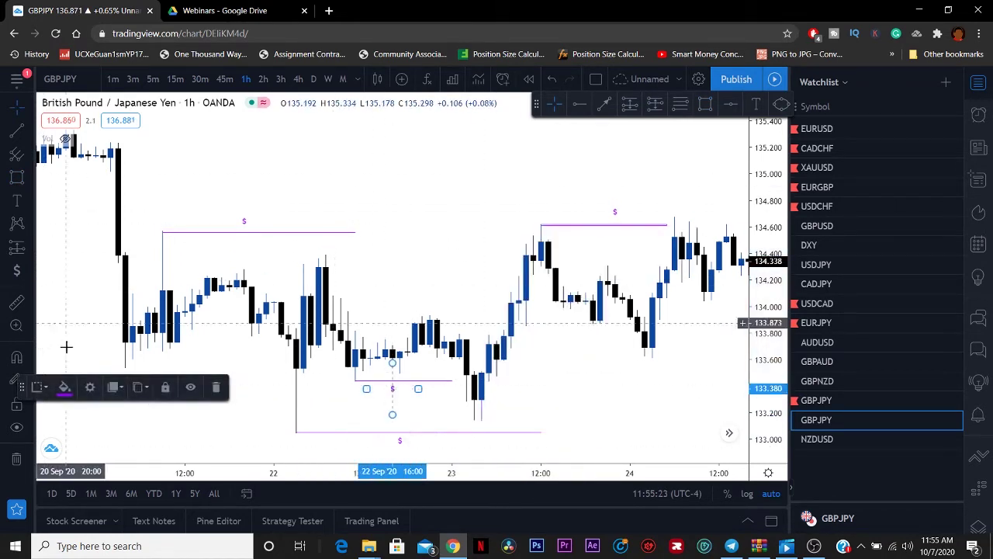
Step: Recolor the dollar sign below the 22 Sep 11:00 low line to red and deselect it
click(64, 386)
click(73, 417)
click(153, 256)
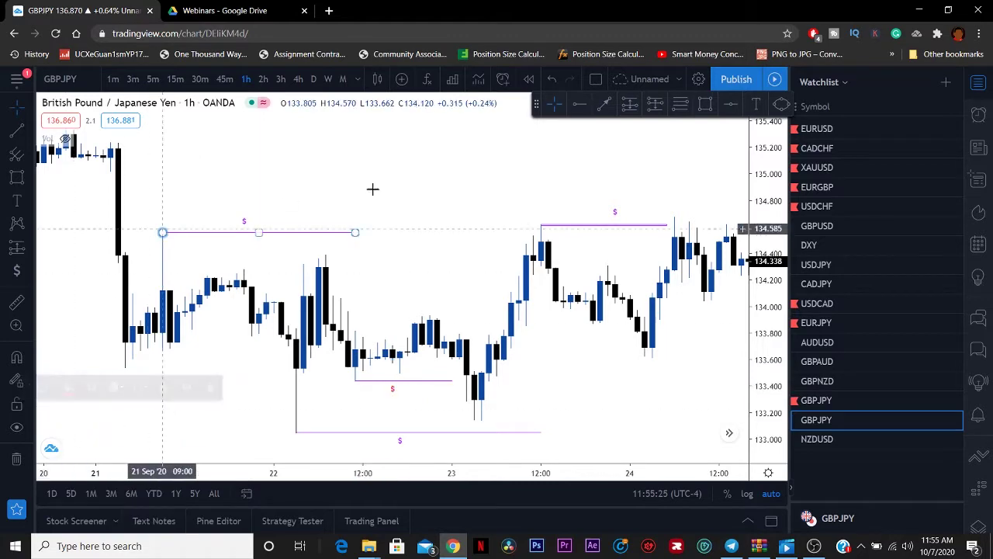
Step: Activate the Rectangle tool for a new drawing near the 23 Sep swing low
scroll(544, 295, up, 3)
scroll(560, 366, down, 1)
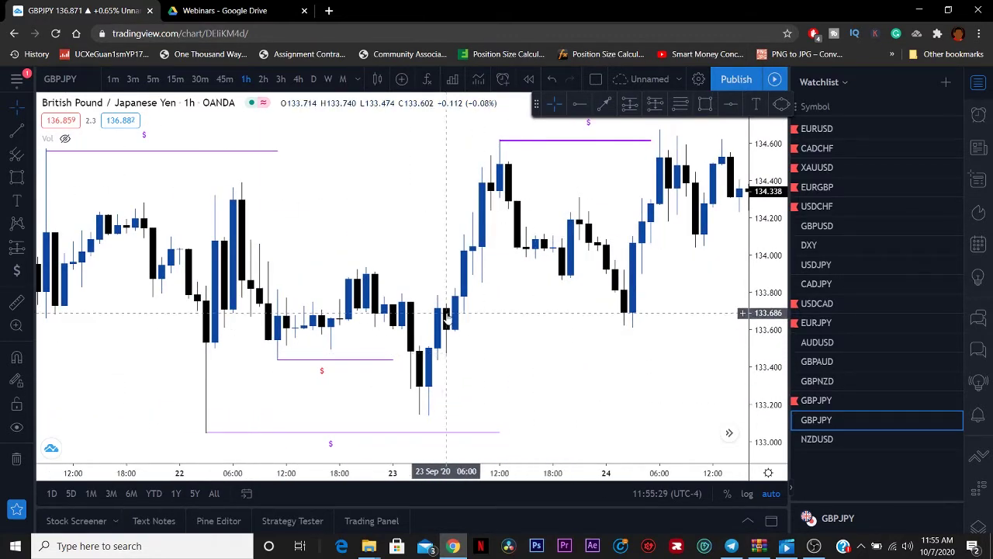
scroll(447, 320, down, 1)
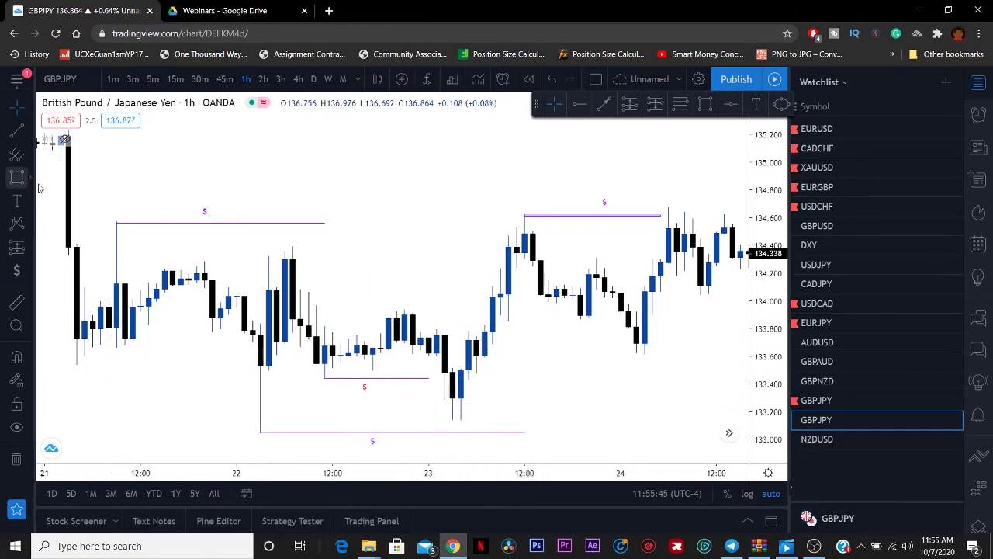
scroll(261, 256, up, 2)
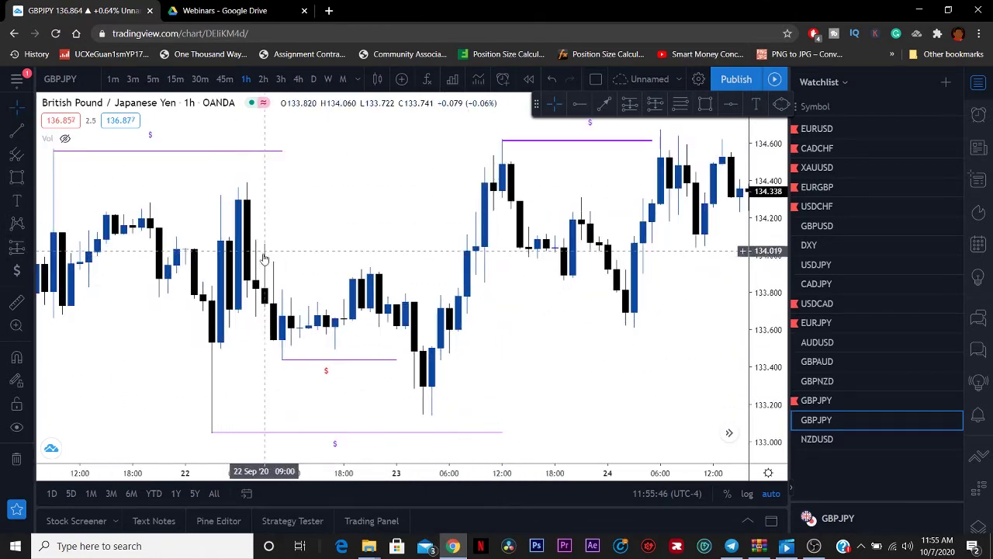
click(19, 177)
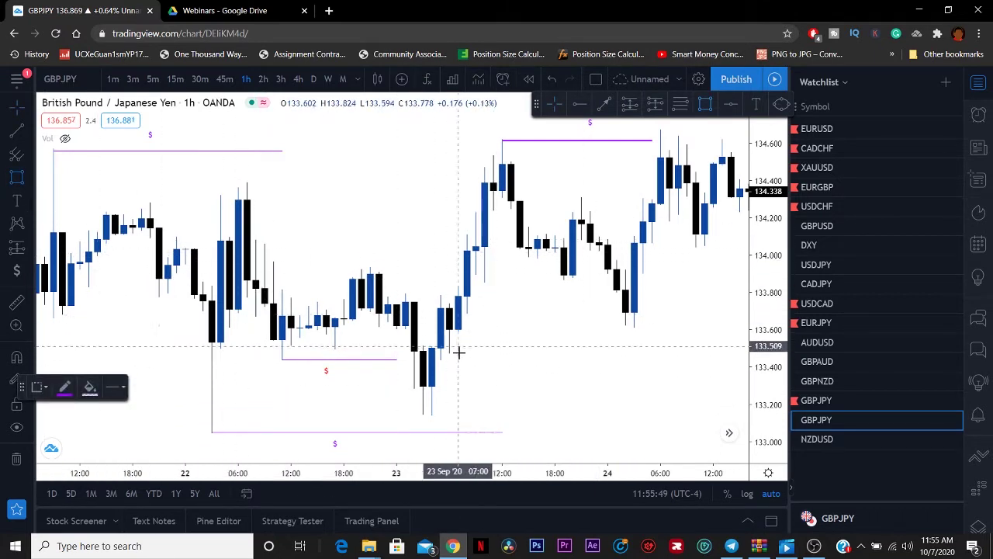